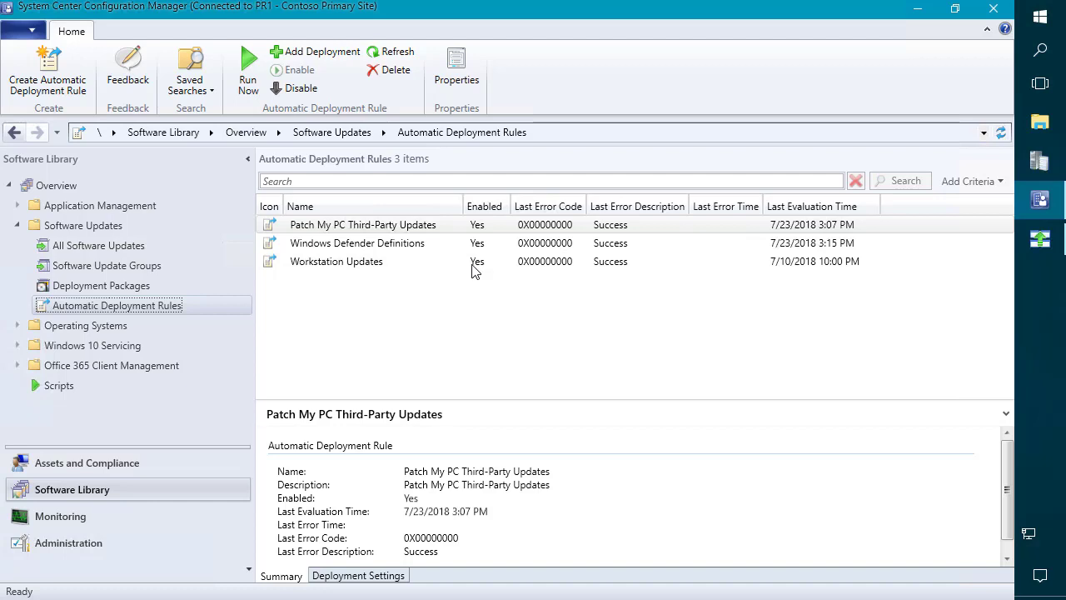
# Open the Software Update Point component properties of the Contoso primary site and show its products
pyautogui.click(113, 544)
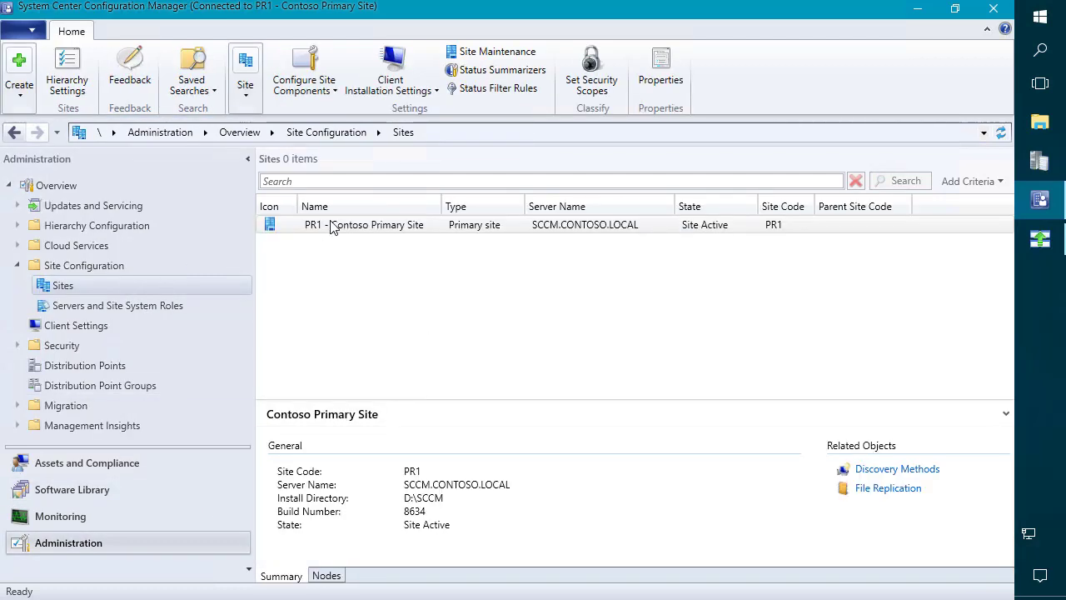
pyautogui.click(329, 227)
pyautogui.rightClick(327, 231)
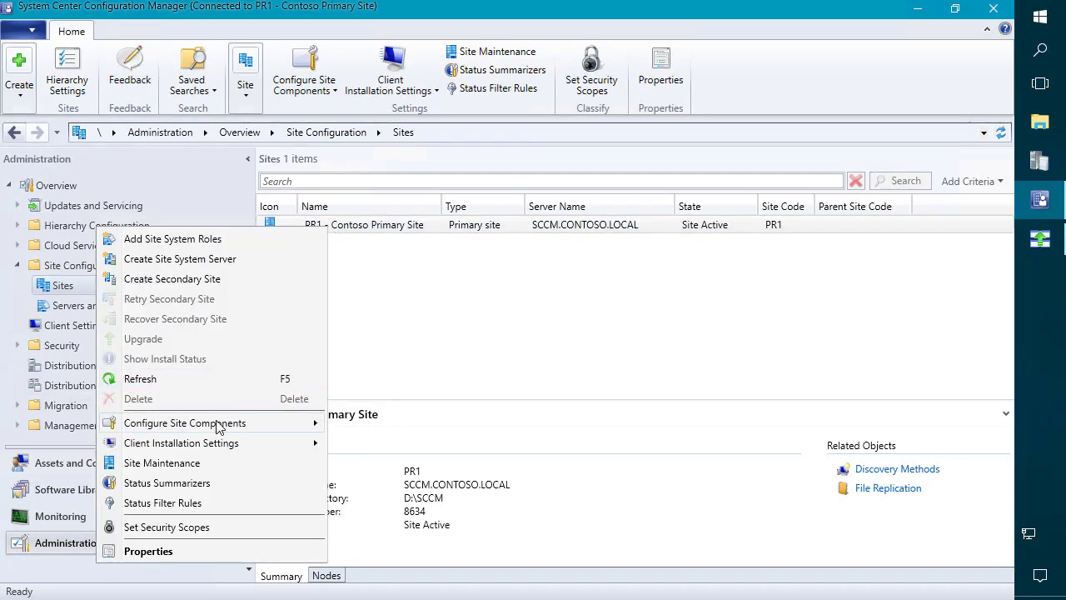
pyautogui.moveTo(222, 425)
pyautogui.click(418, 450)
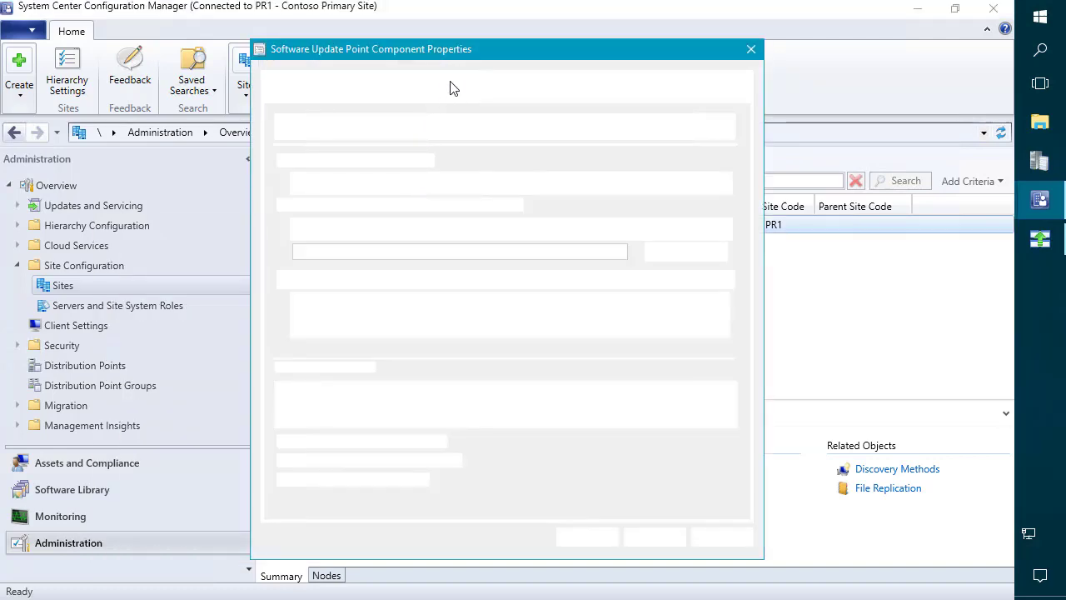
pyautogui.click(471, 95)
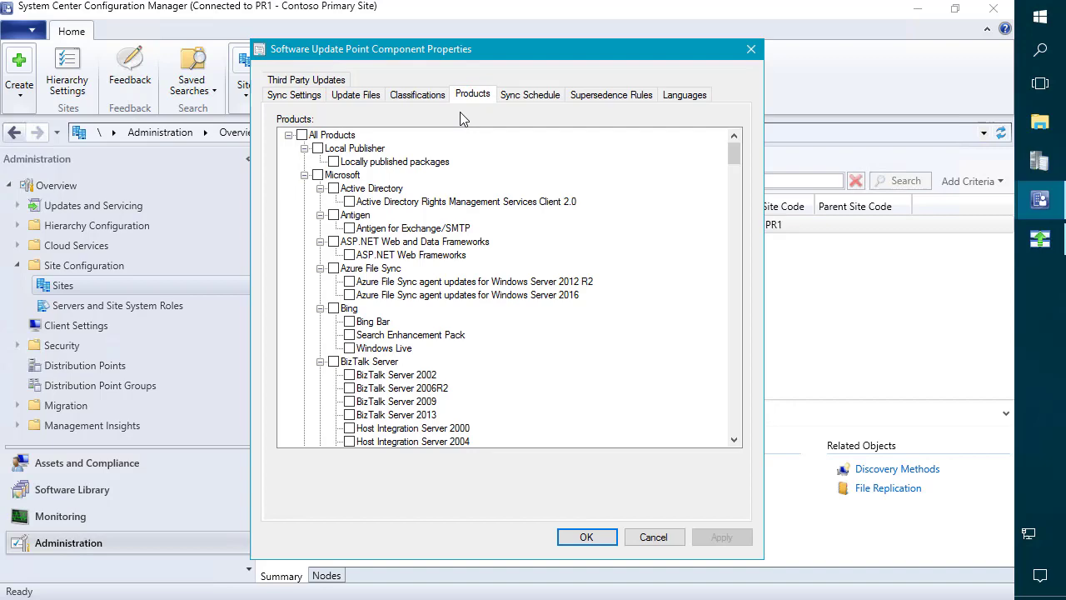
# Examine the Patch My PC and Windows 10 selections in the Software Update Point product list and close the properties
pyautogui.click(304, 175)
pyautogui.click(361, 189)
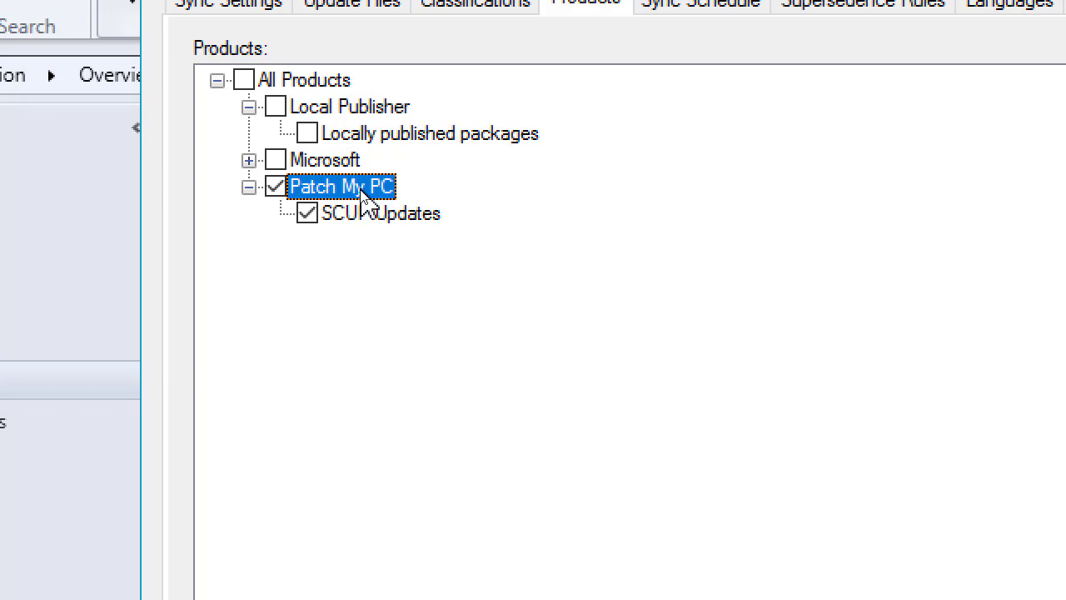
pyautogui.click(248, 160)
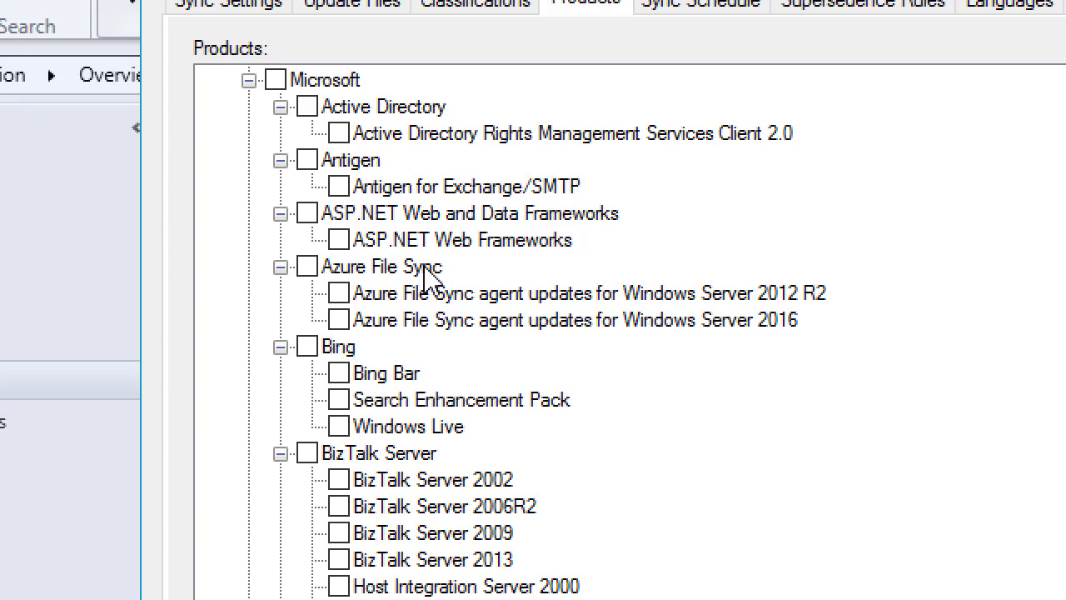
pyautogui.scroll(-11, 425, 277)
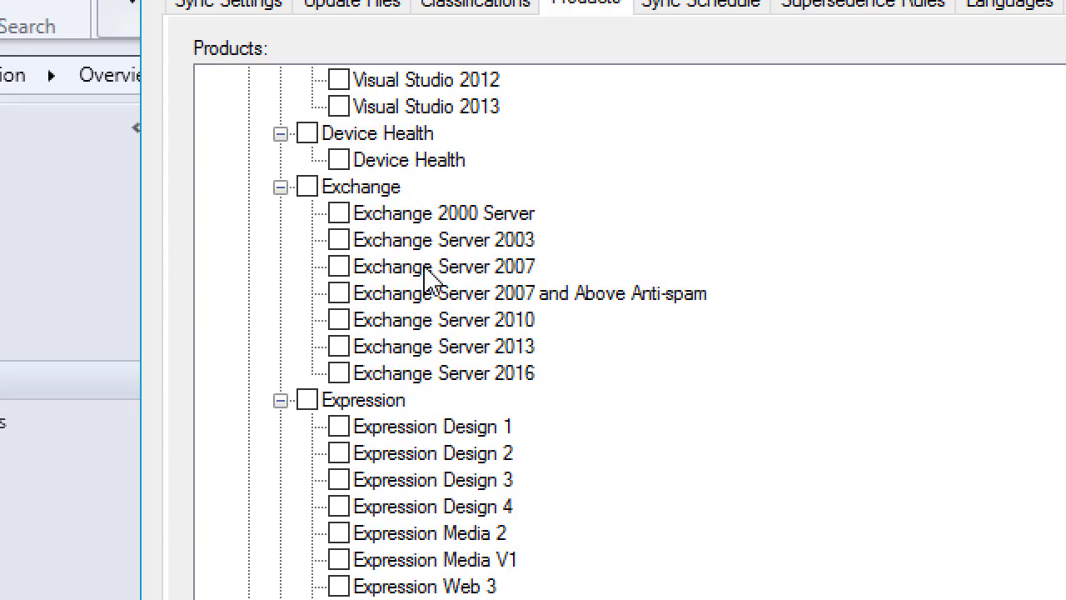
pyautogui.scroll(-16, 424, 277)
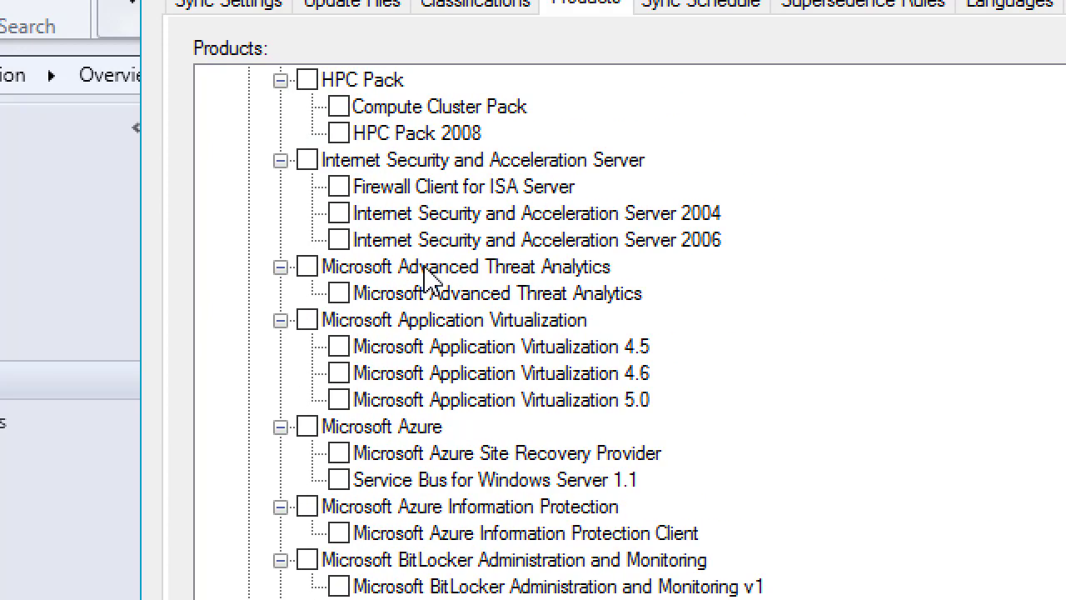
pyautogui.scroll(-19, 425, 277)
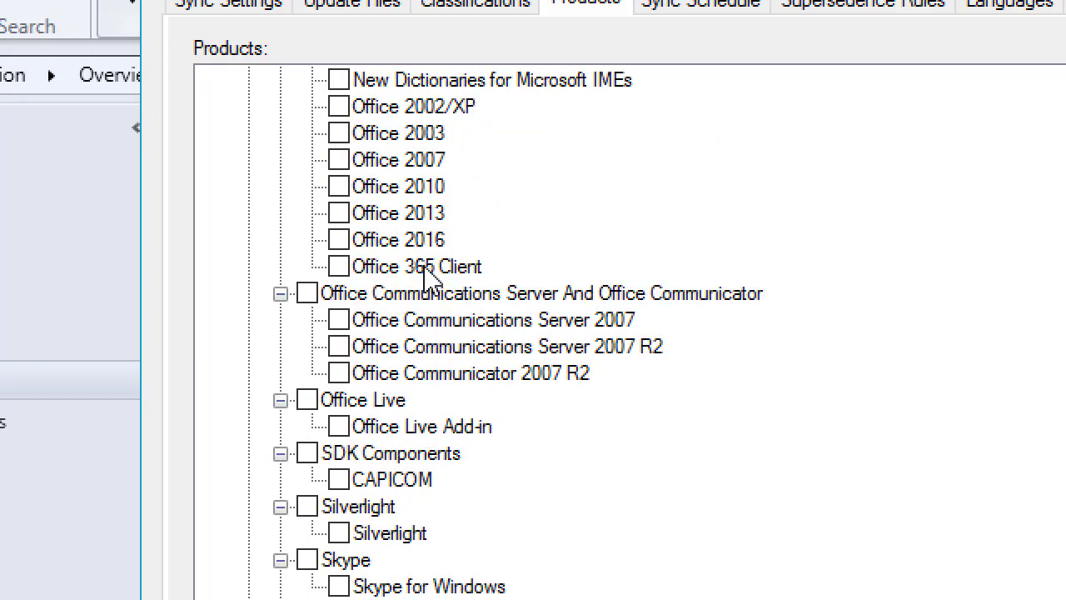
pyautogui.scroll(-18, 426, 279)
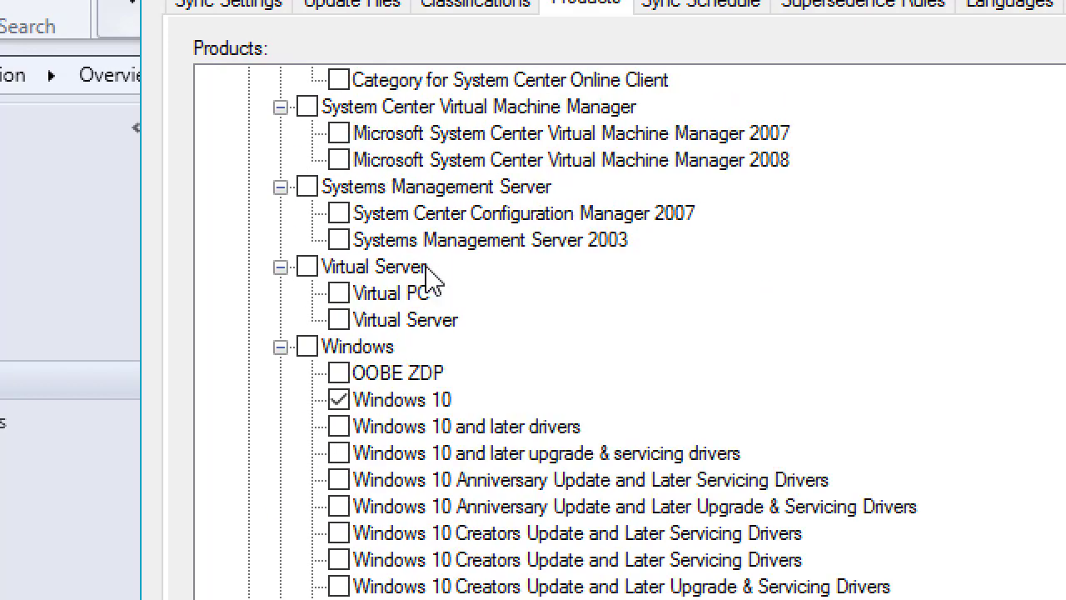
pyautogui.click(427, 401)
pyautogui.scroll(-2, 427, 416)
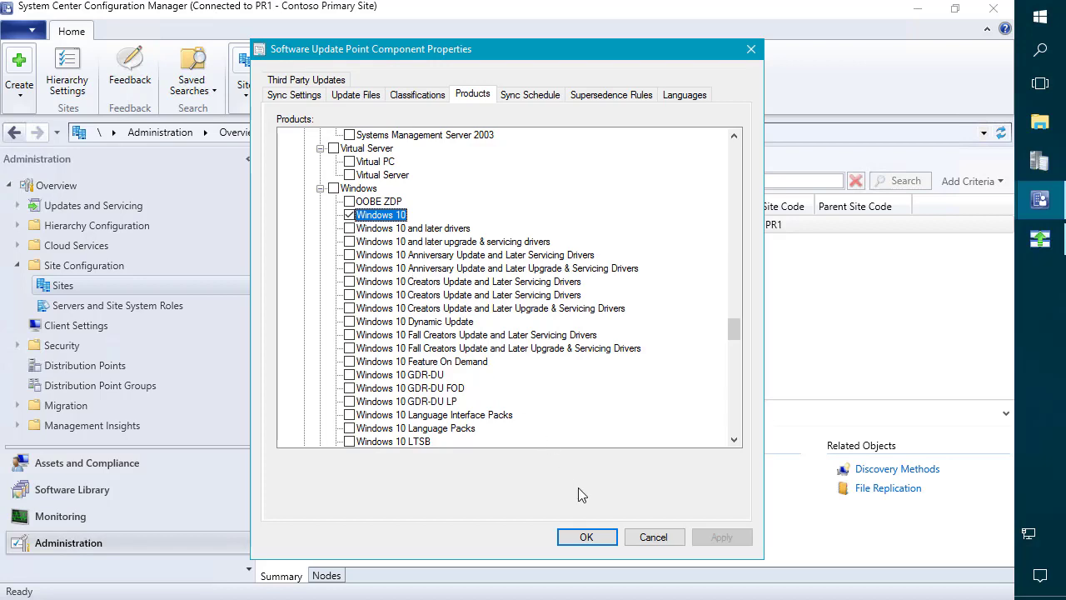
pyautogui.click(591, 540)
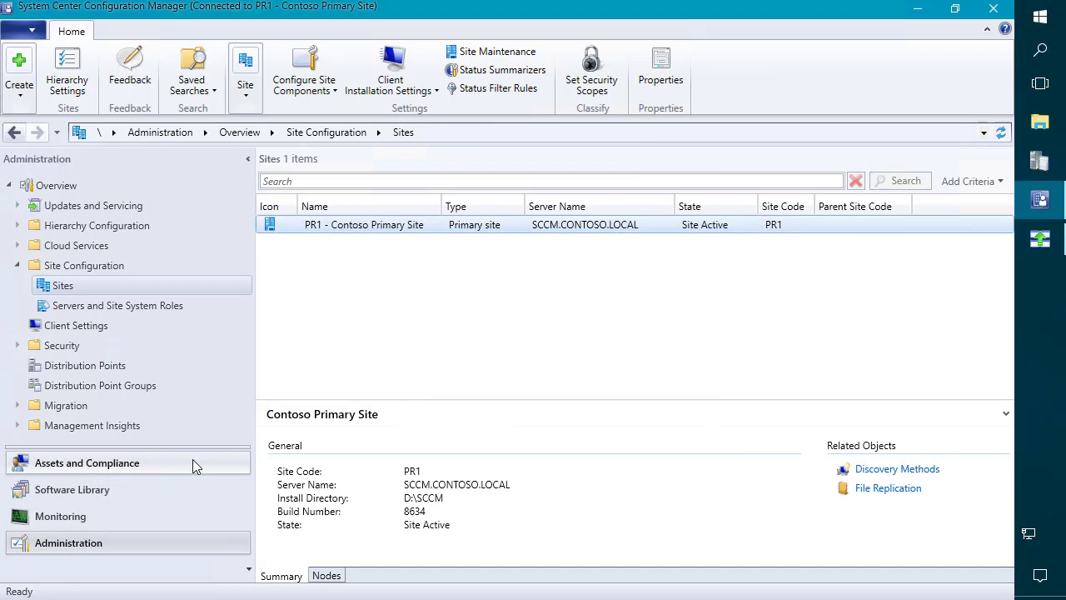
# Preview the updates matched by the software update criteria of the Patch My PC Third-Party Updates automatic deployment rule
pyautogui.click(137, 490)
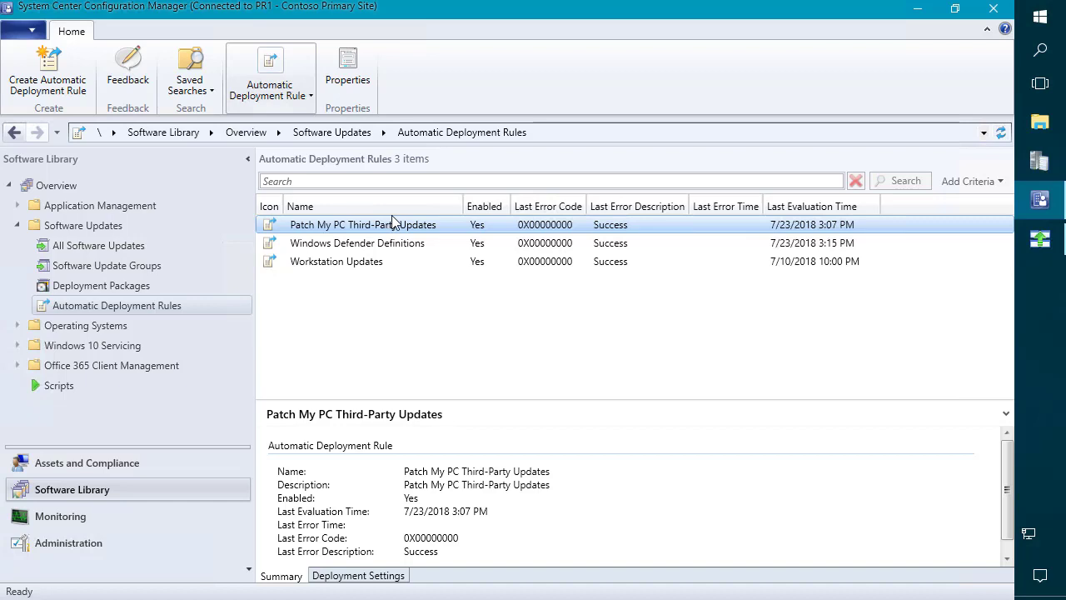
pyautogui.rightClick(432, 233)
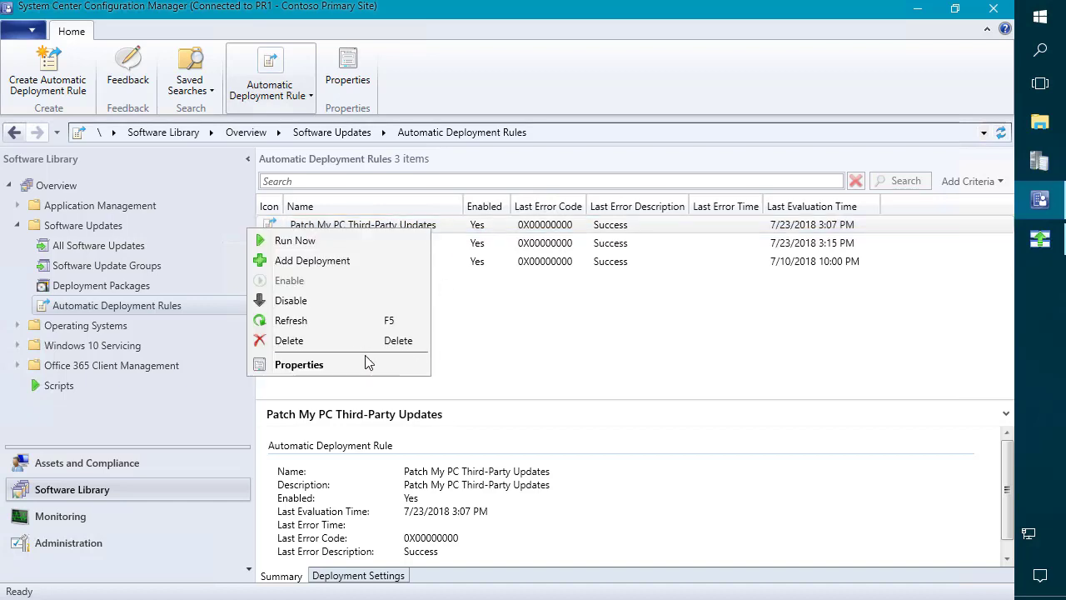
pyautogui.click(347, 368)
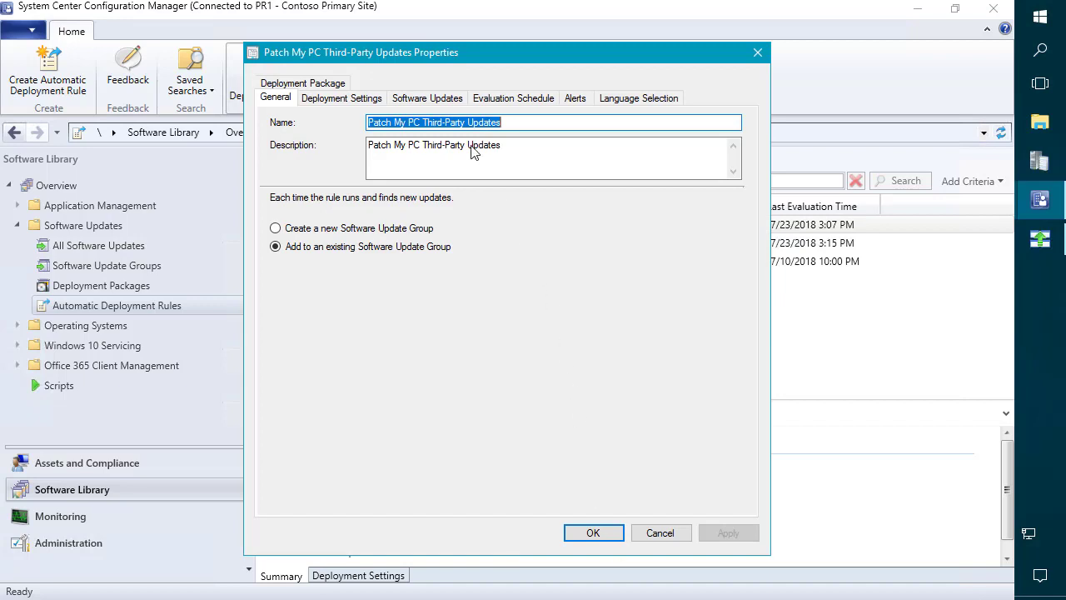
pyautogui.click(427, 99)
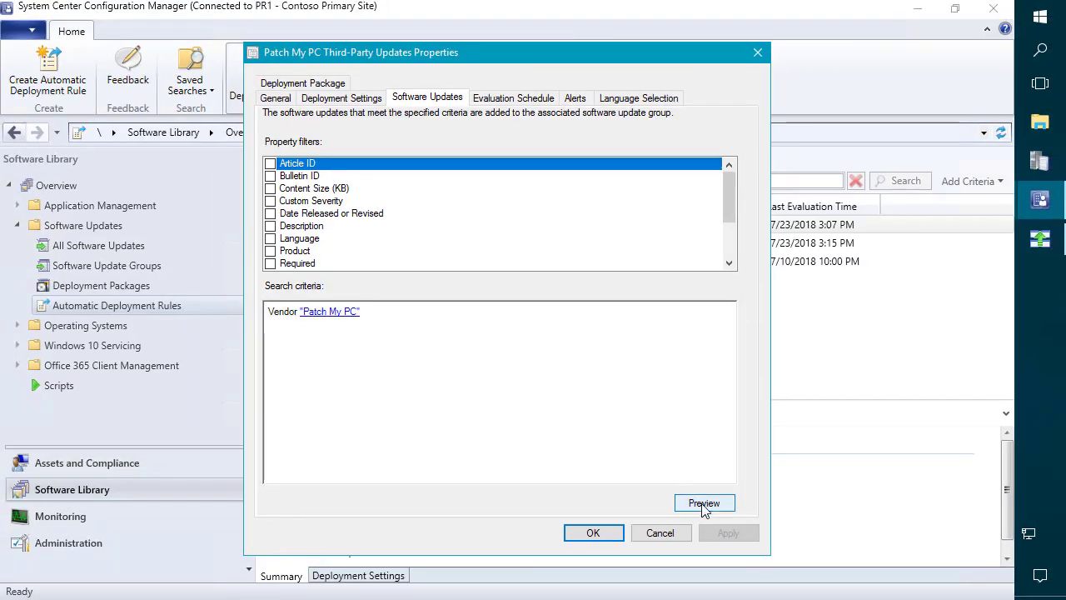
pyautogui.click(703, 505)
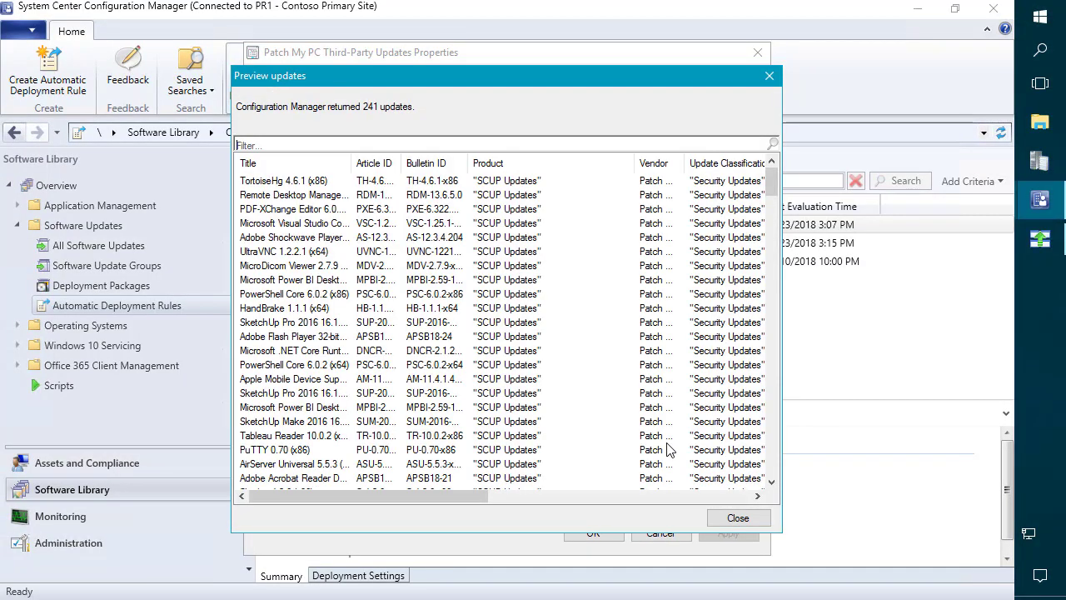
# Sort the previewed updates by title, filter them by "java" and examine the Oracle Java titles in a wider column
pyautogui.click(314, 164)
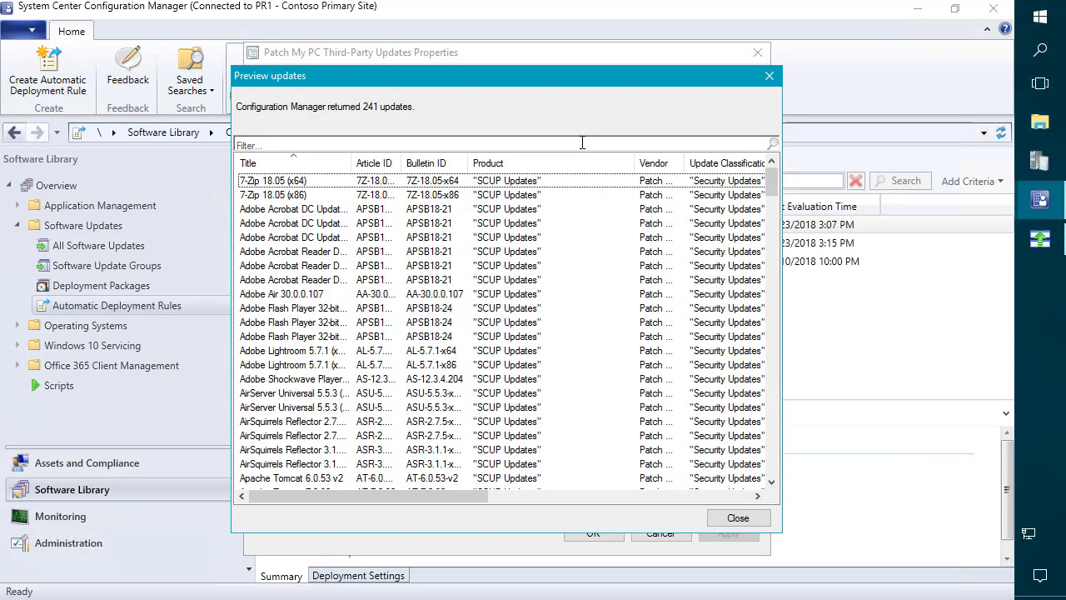
pyautogui.click(582, 143)
pyautogui.write('java')
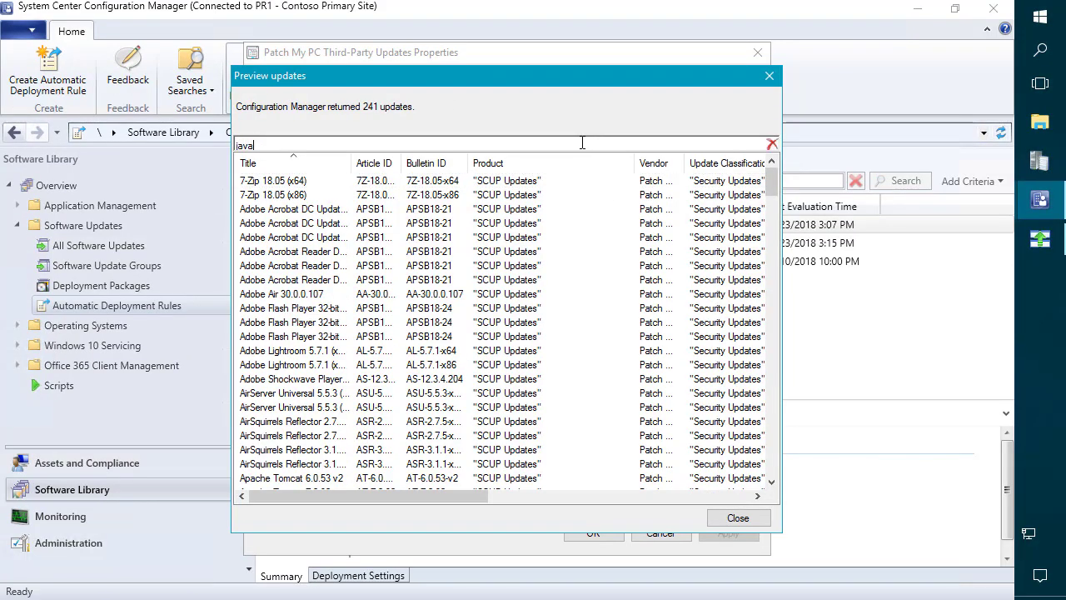
pyautogui.click(300, 224)
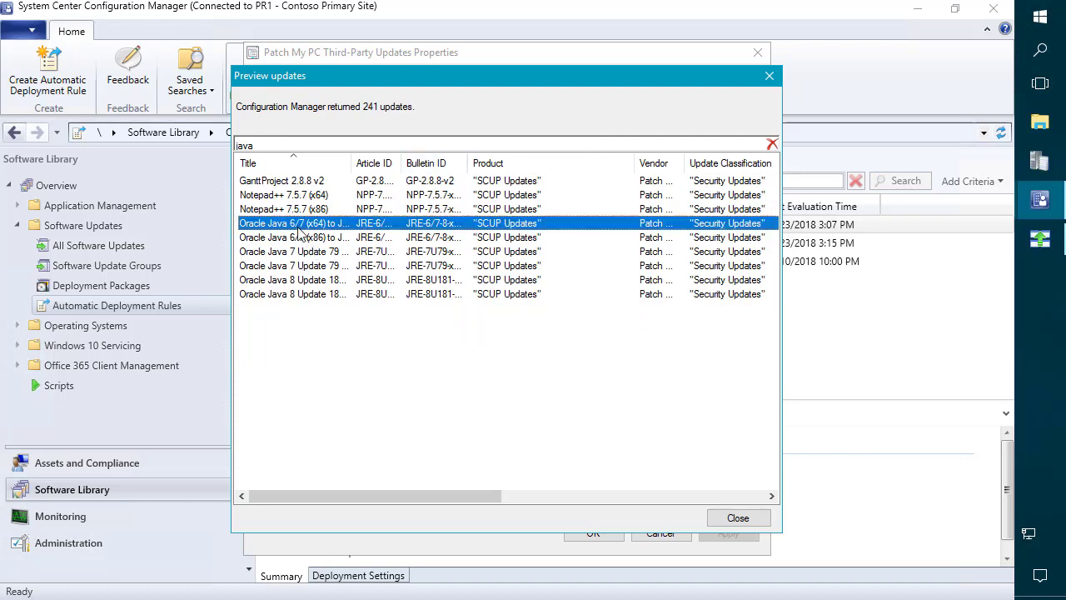
pyautogui.click(298, 296)
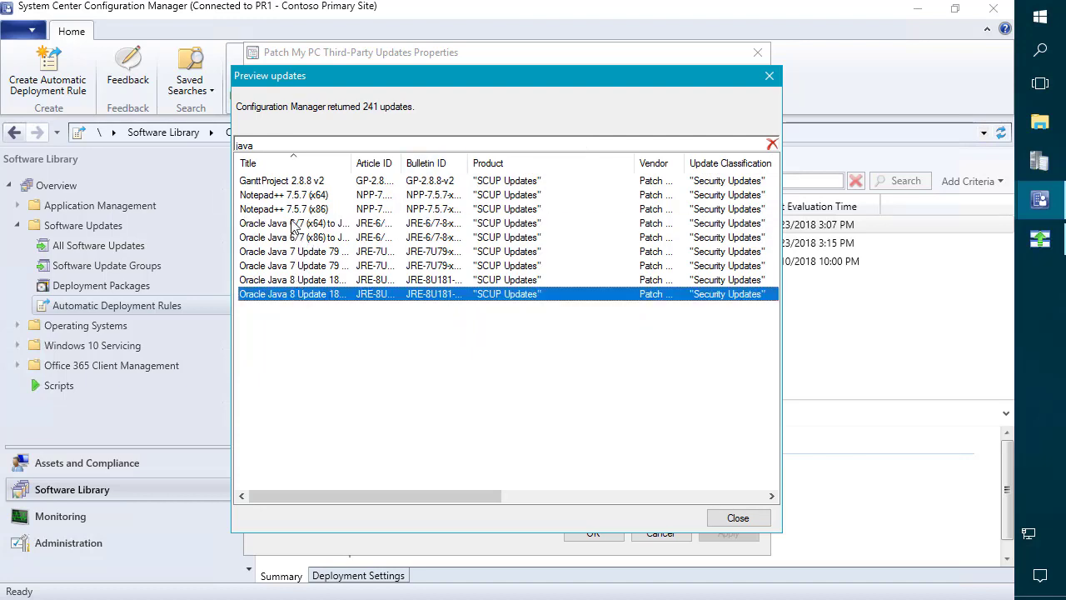
pyautogui.moveTo(352, 162); pyautogui.dragTo(376, 162)
# Filter the previewed updates by "migration", examine the Firefox and Java migration titles, and close the preview
pyautogui.click(359, 145)
pyautogui.hotkey('ctrl', 'a')
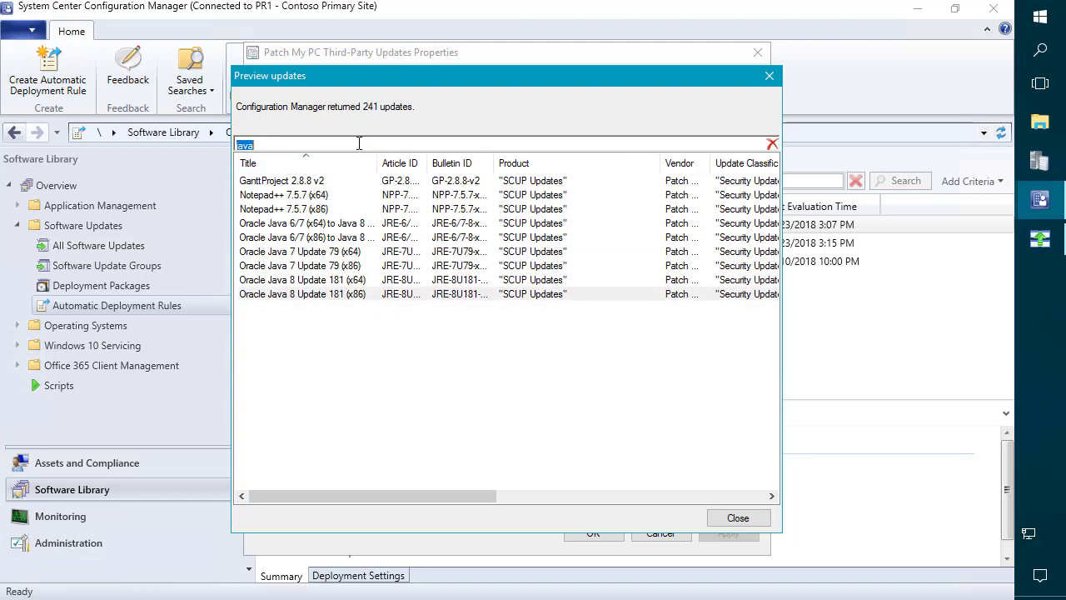
pyautogui.write('migration')
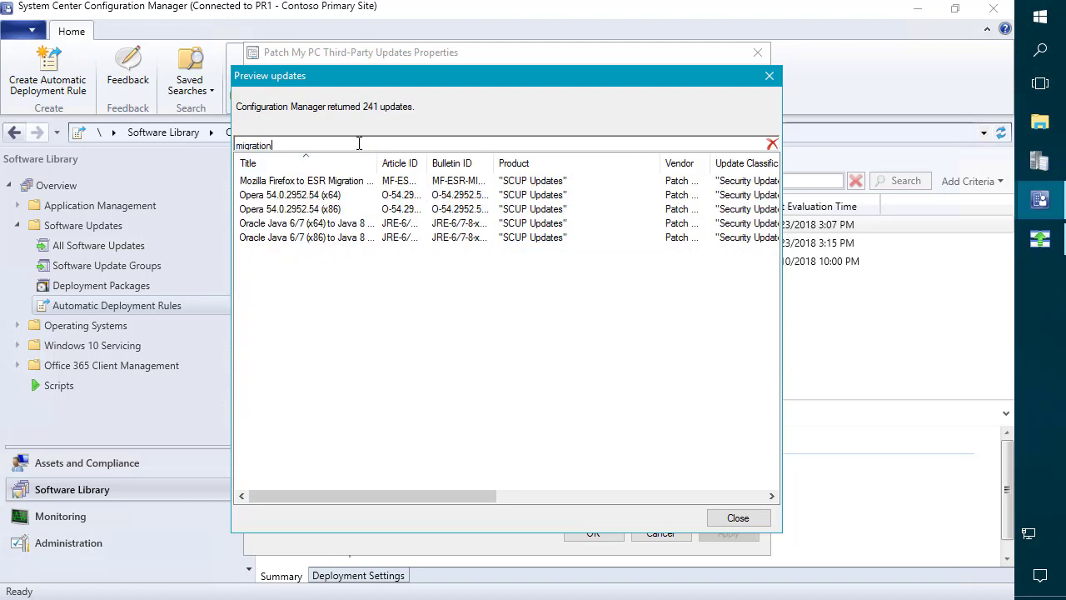
pyautogui.click(337, 181)
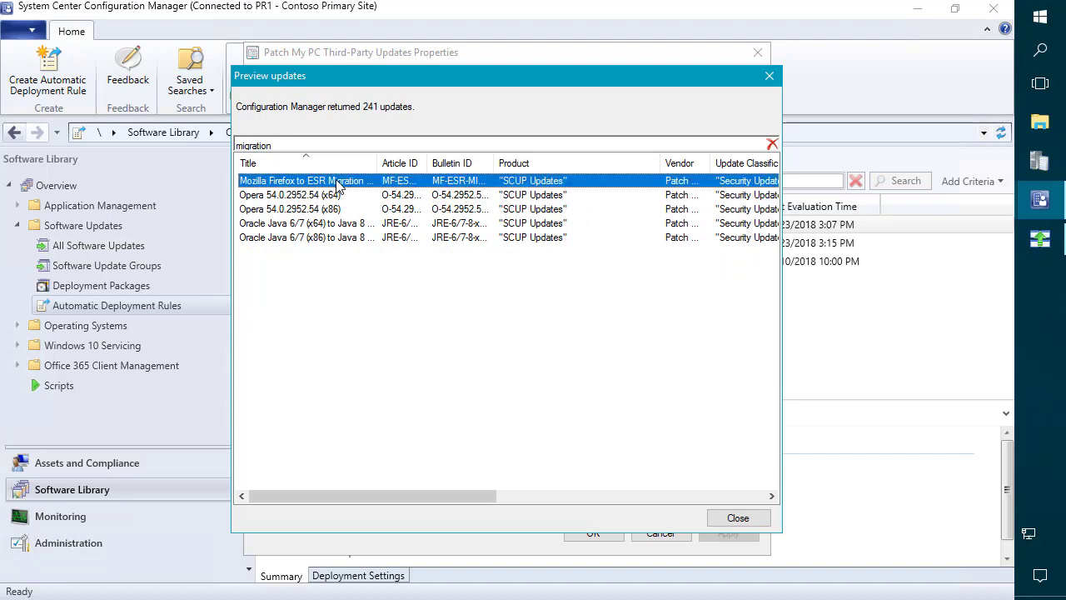
pyautogui.moveTo(377, 164); pyautogui.dragTo(414, 165)
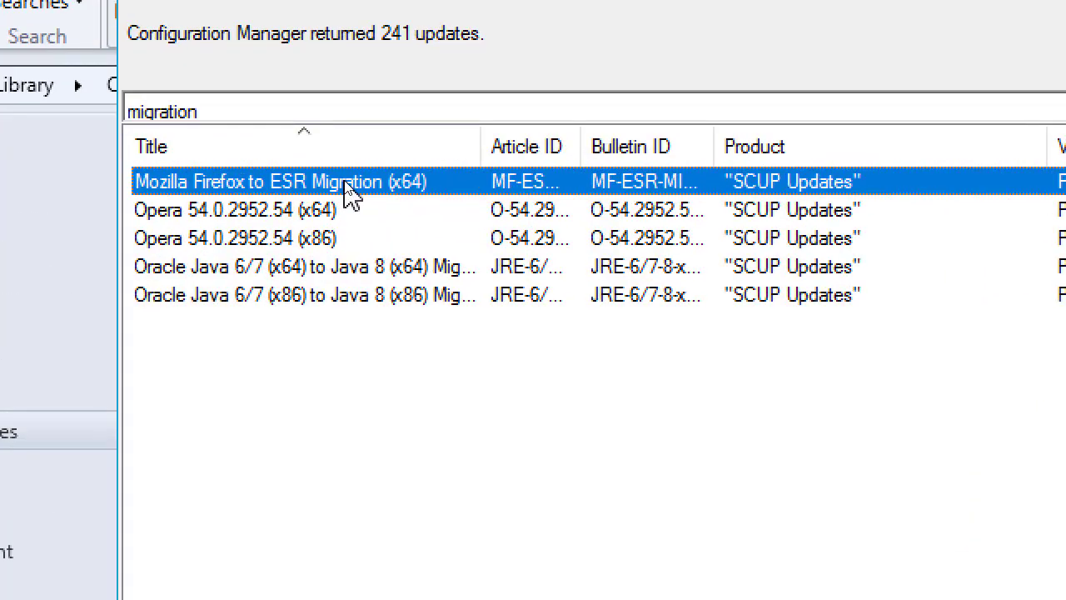
pyautogui.click(339, 273)
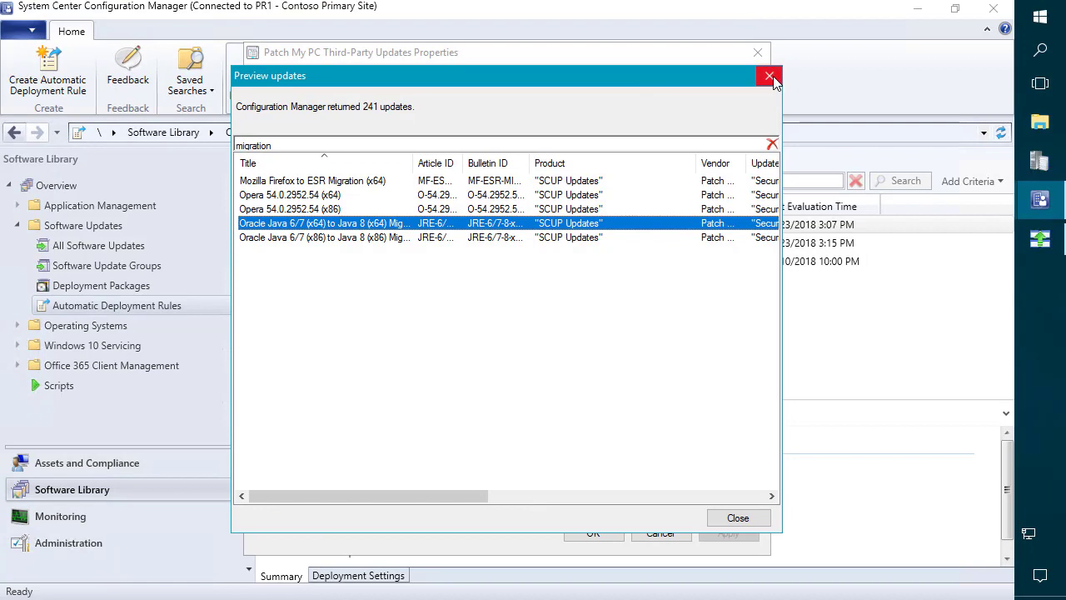
pyautogui.click(767, 79)
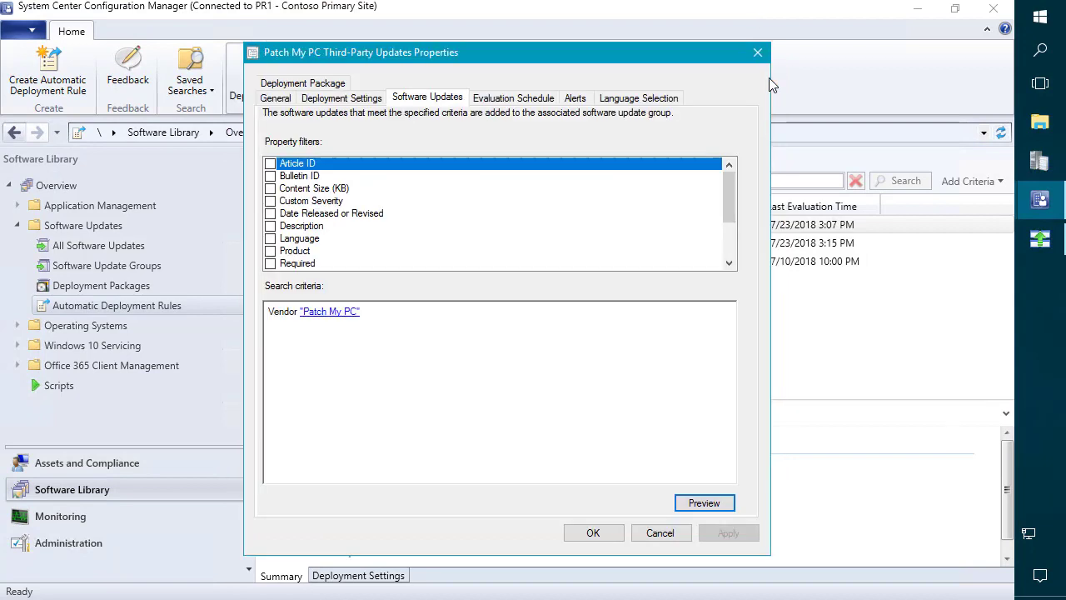
# Review the vendor choices behind the rule's Vendor search criterion without changing them
pyautogui.click(331, 315)
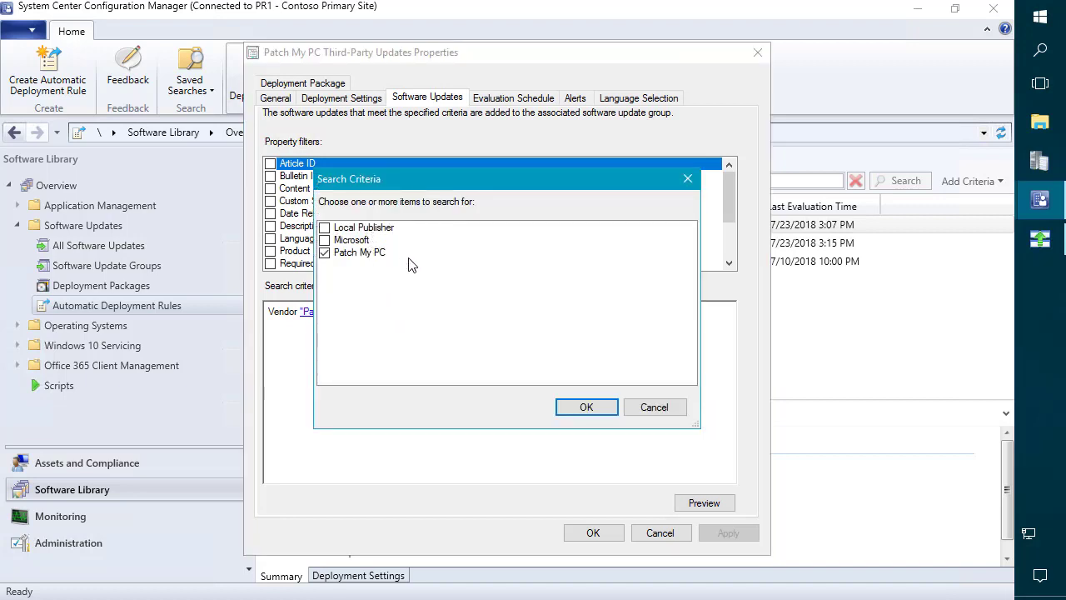
pyautogui.click(653, 407)
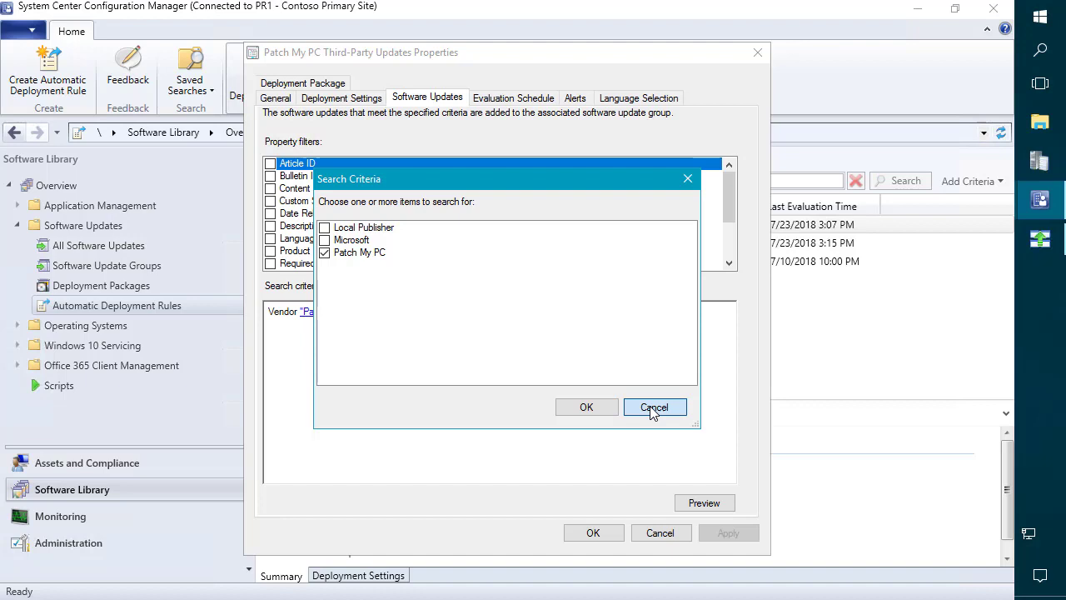
# Add a Title filter to the rule with the exclusion string "-Migration" and preview the matching updates
pyautogui.scroll(-2, 333, 252)
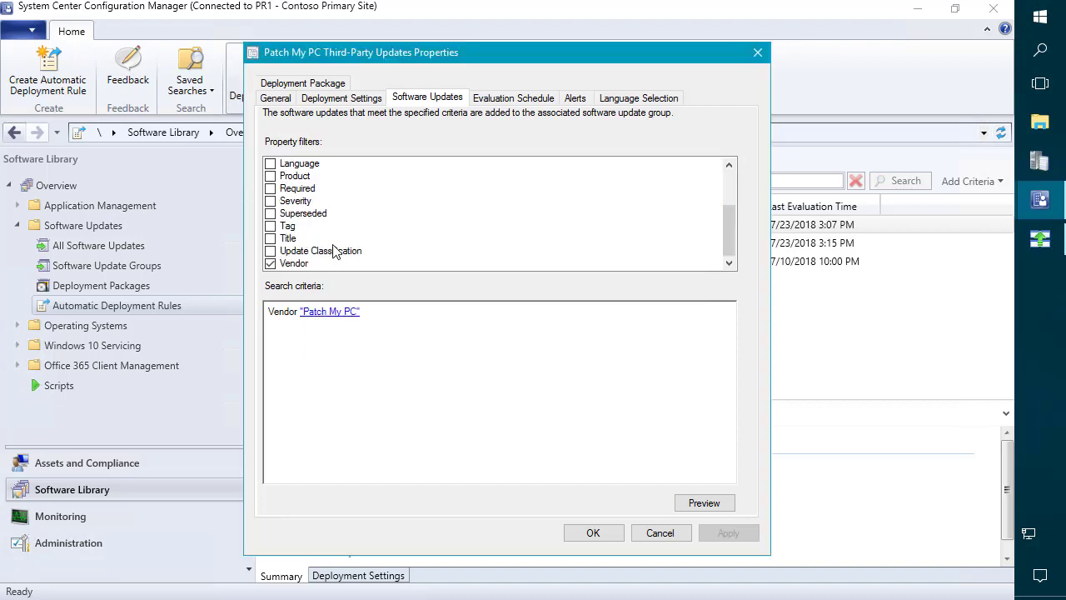
pyautogui.click(273, 242)
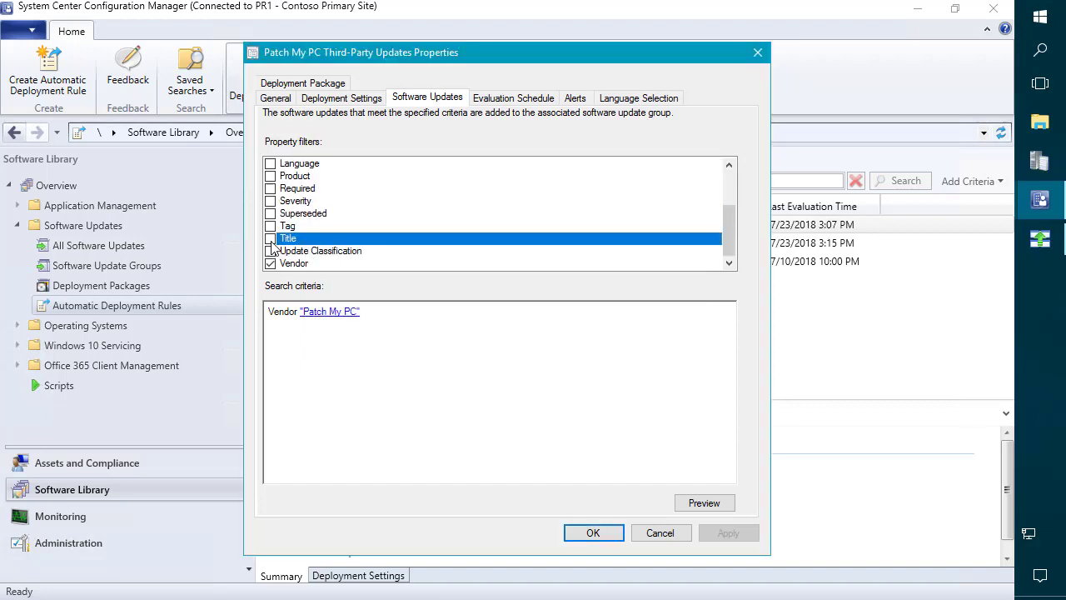
pyautogui.click(270, 238)
pyautogui.click(312, 313)
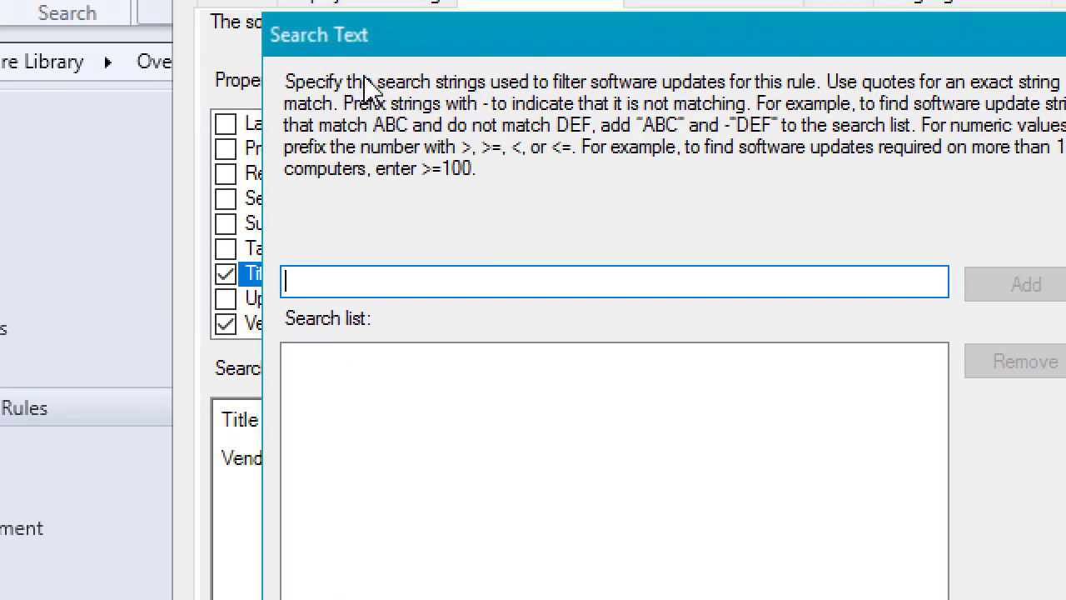
pyautogui.write('-')
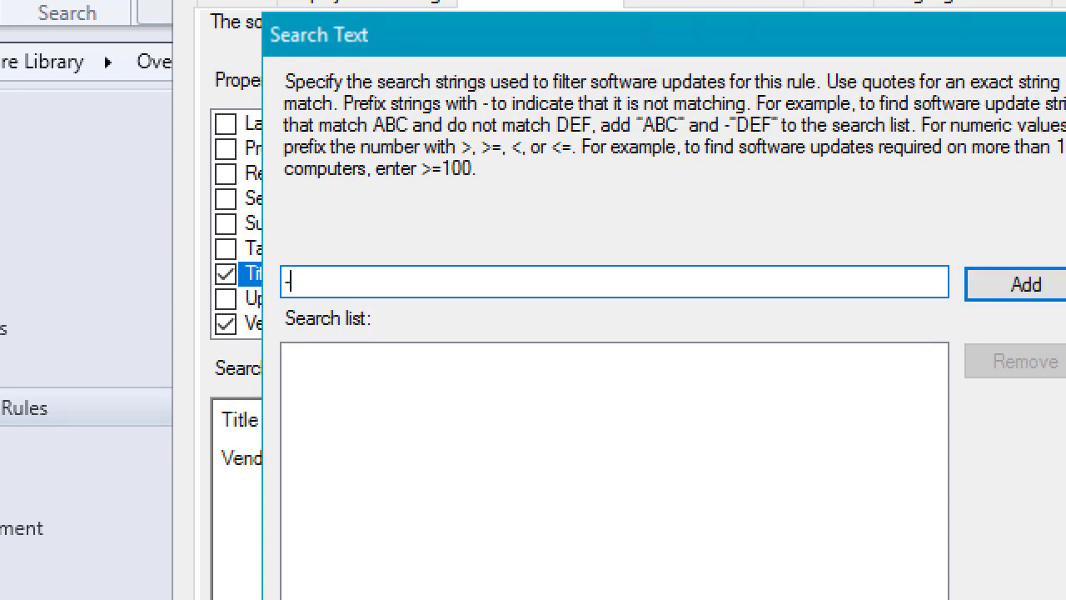
pyautogui.write('Migration')
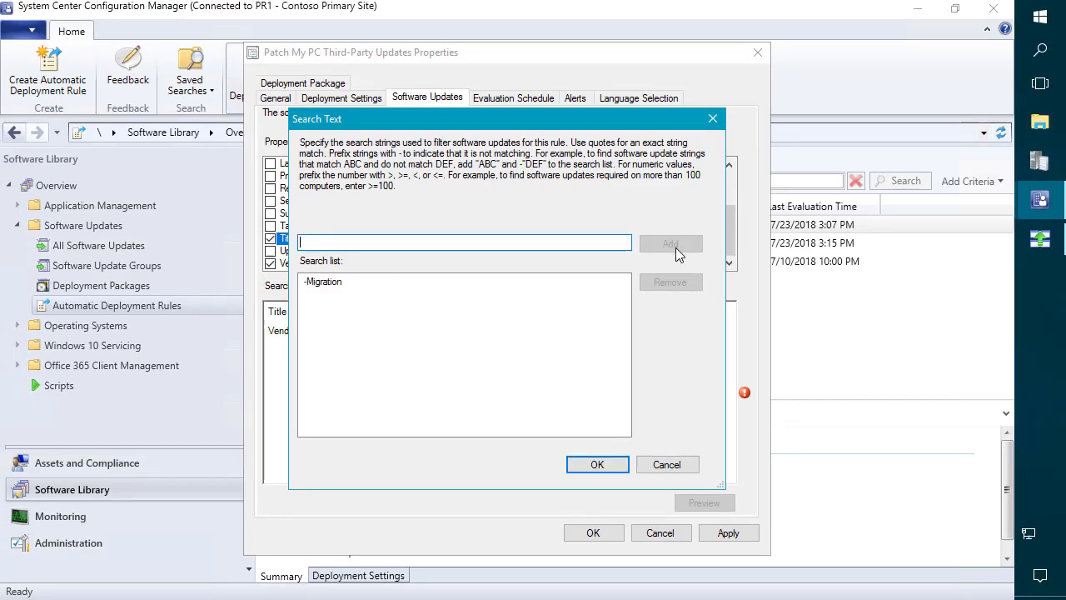
pyautogui.click(606, 464)
pyautogui.click(705, 503)
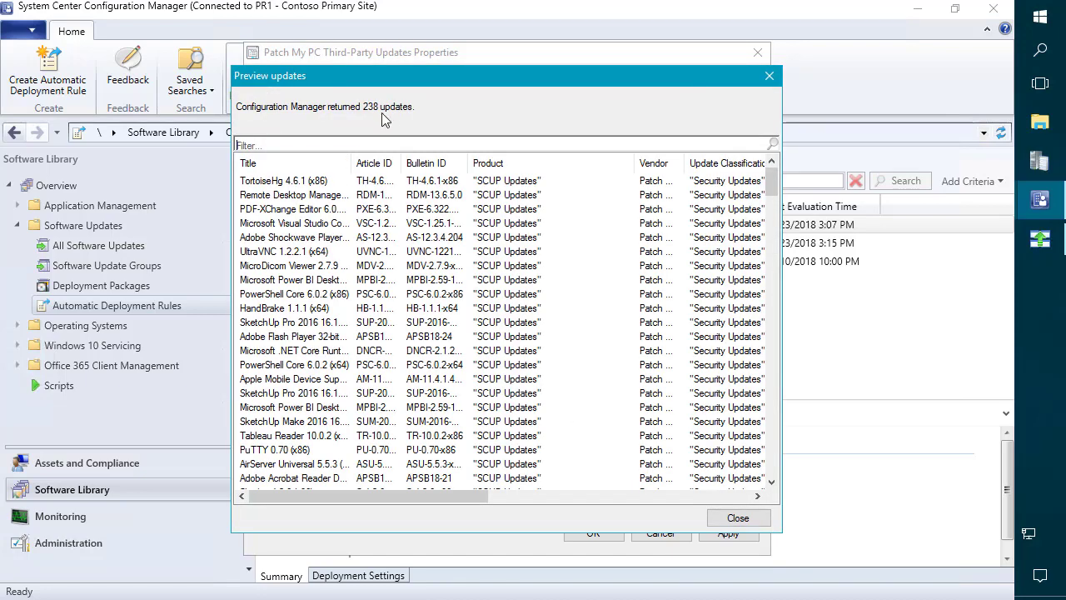
# Sort the previewed updates by title in a wider column, filter them by "java", examine the Oracle Java entries and close the preview
pyautogui.click(331, 166)
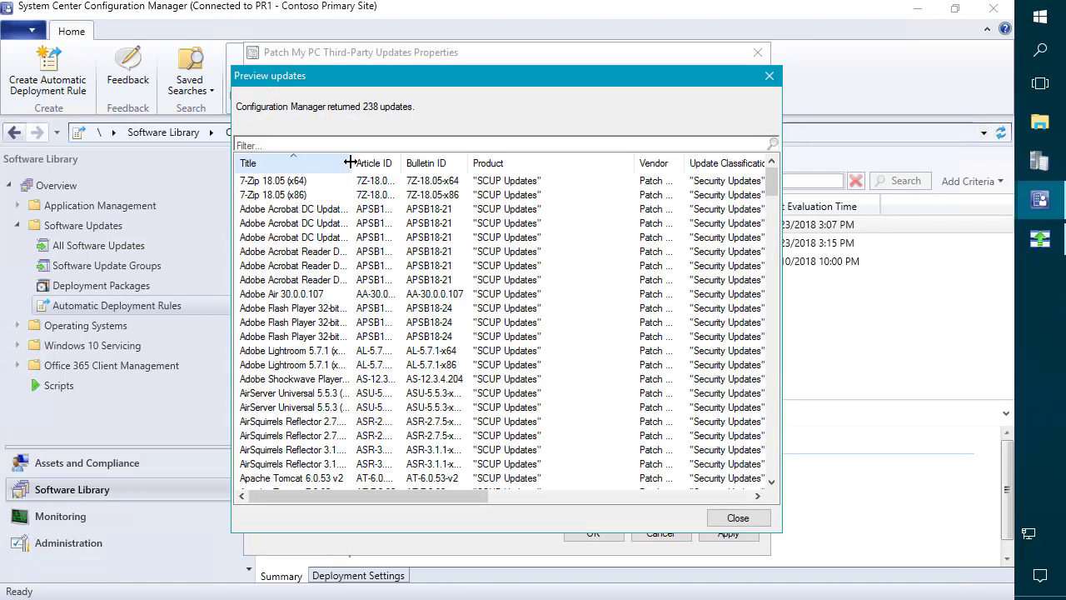
pyautogui.moveTo(352, 163); pyautogui.dragTo(399, 165)
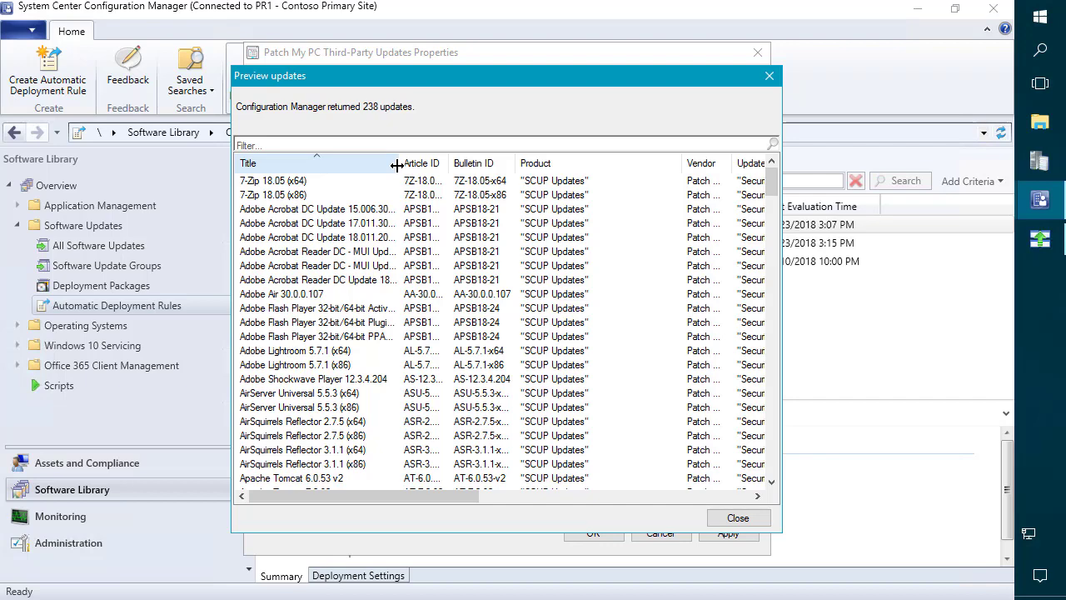
pyautogui.click(477, 144)
pyautogui.write('java')
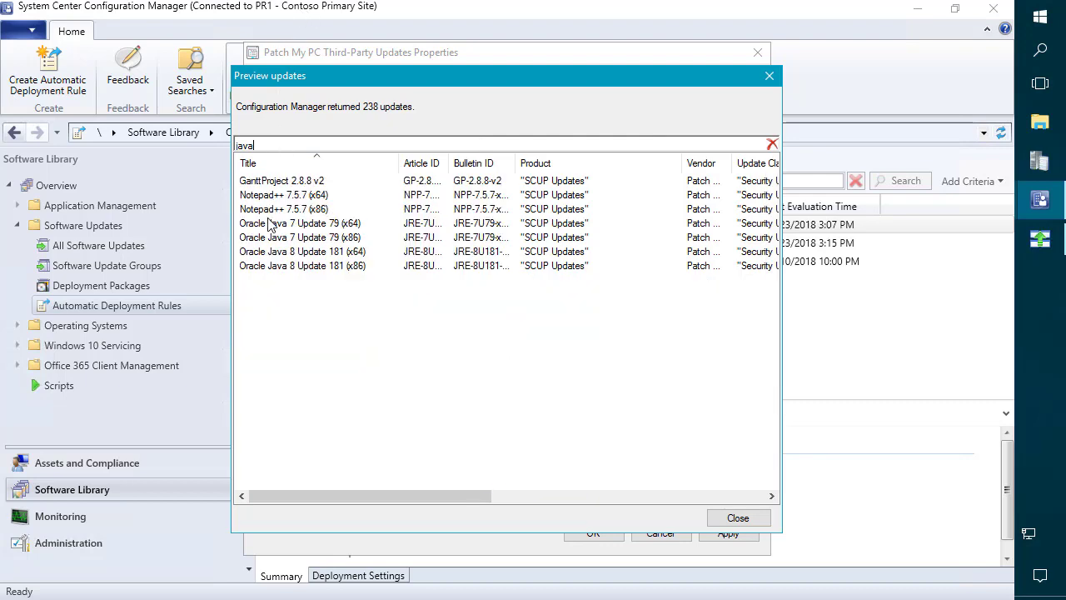
pyautogui.click(270, 225)
pyautogui.click(287, 266)
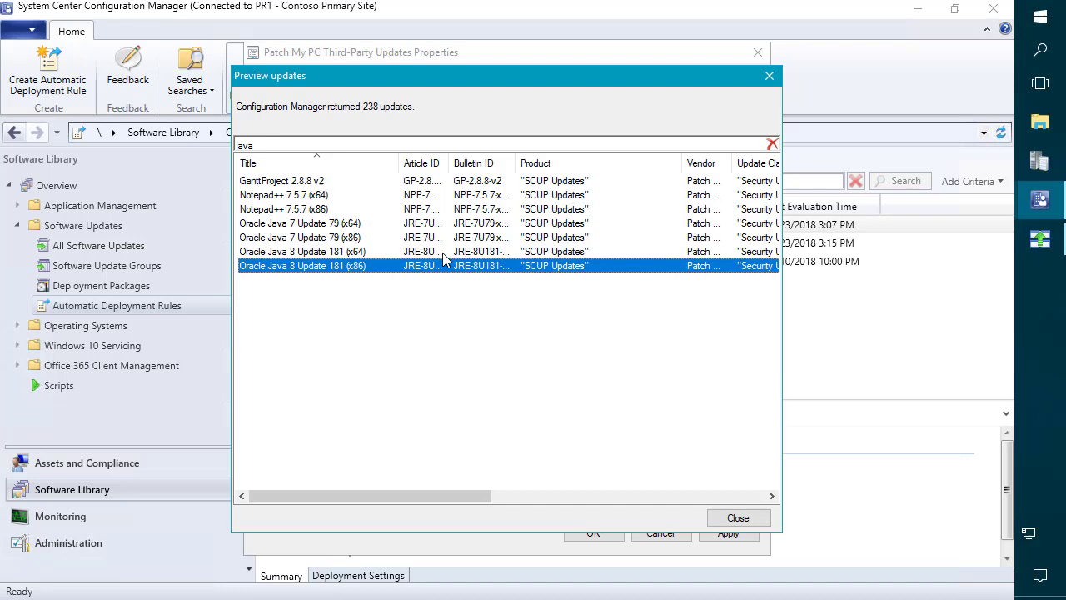
pyautogui.click(770, 76)
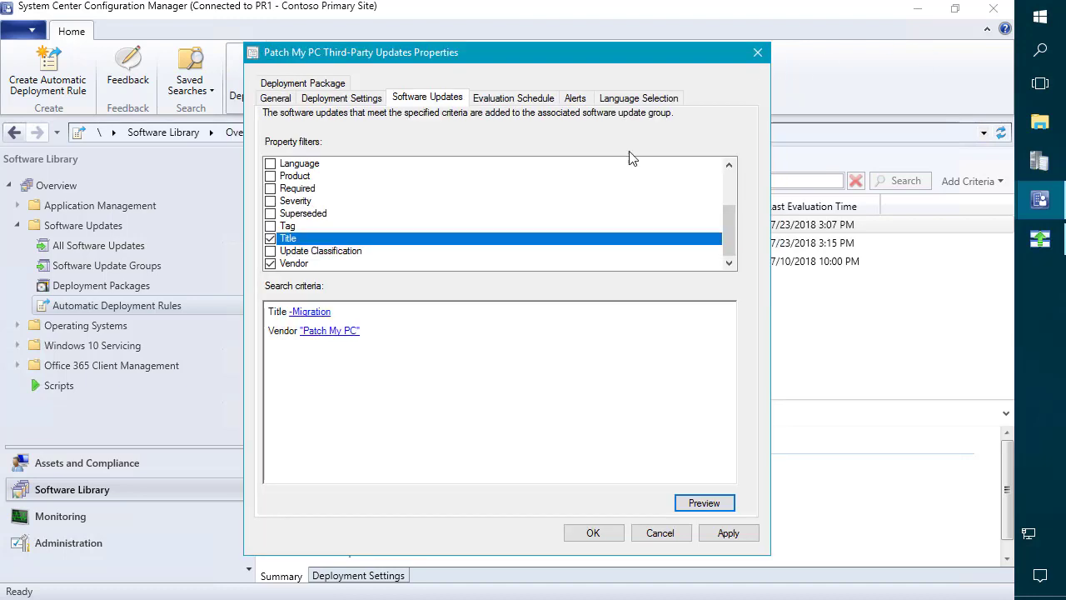
# Add the exclusion string "-Java" to the rule's Title search criterion alongside "-Migration"
pyautogui.click(320, 309)
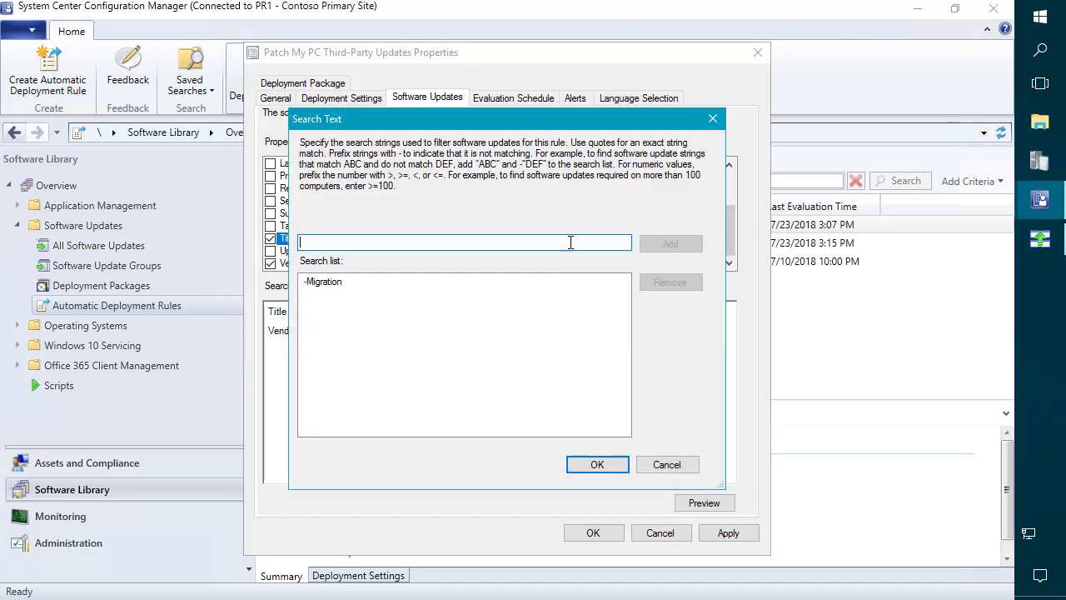
pyautogui.write('-')
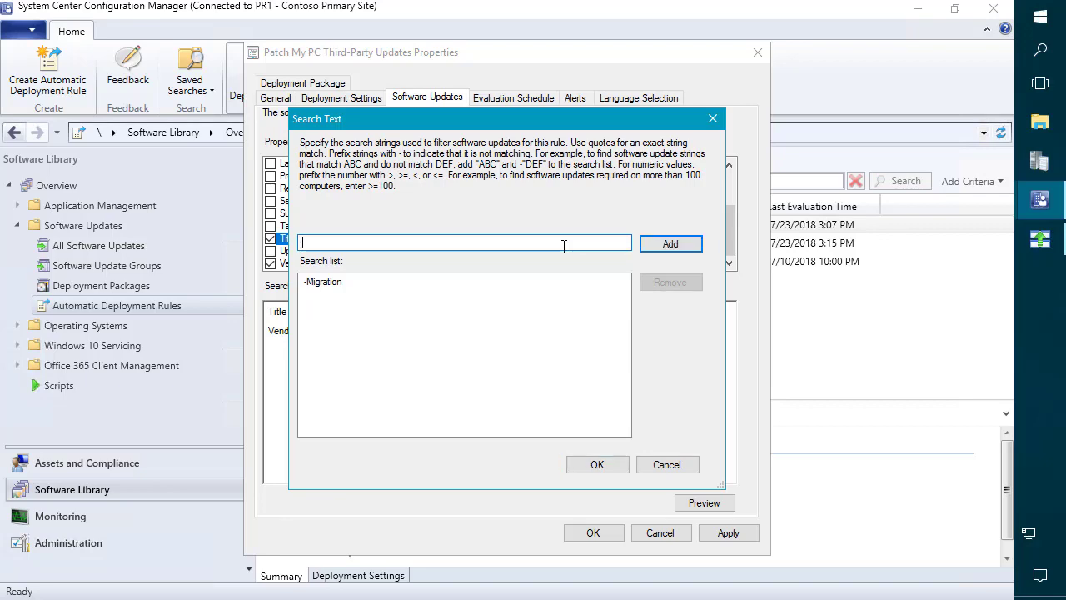
pyautogui.write('Java')
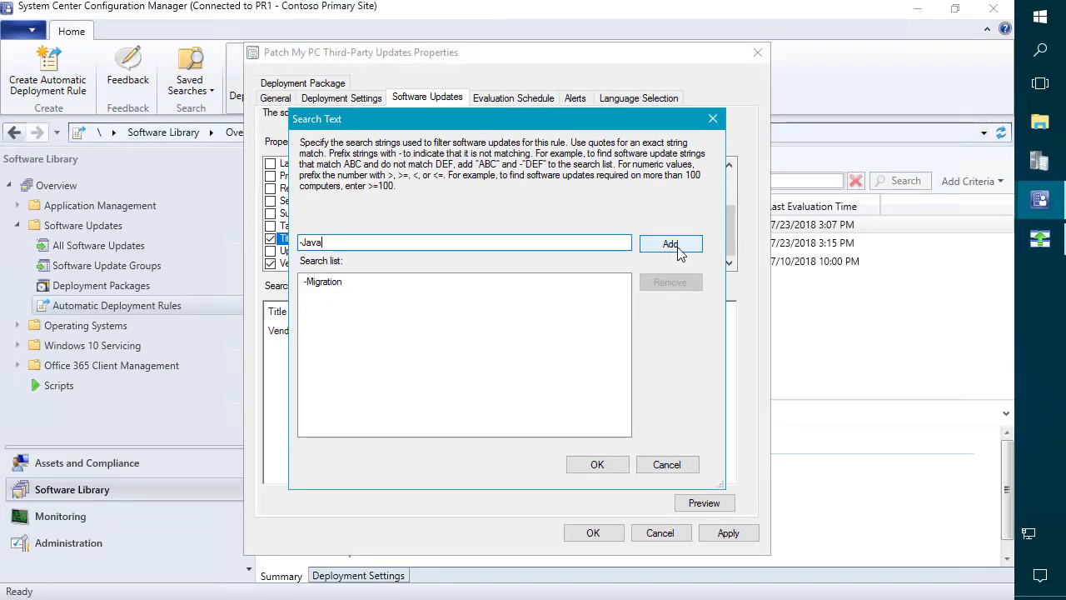
pyautogui.click(793, 246)
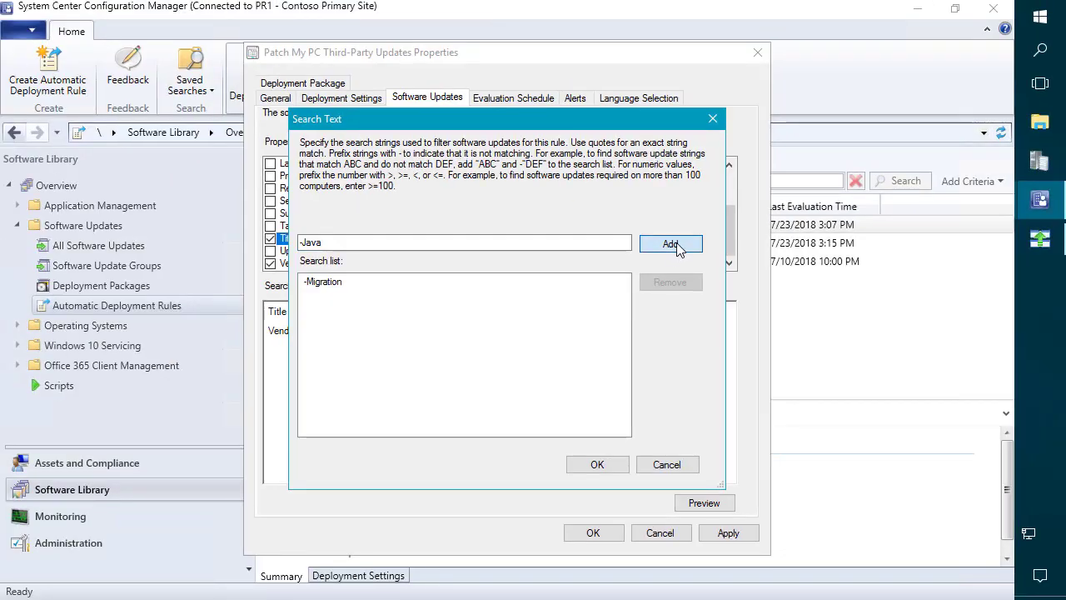
pyautogui.click(613, 464)
# Preview the rule's matching updates again, filter them by "java", sort by article ID, check for Java titles and close the preview
pyautogui.click(713, 509)
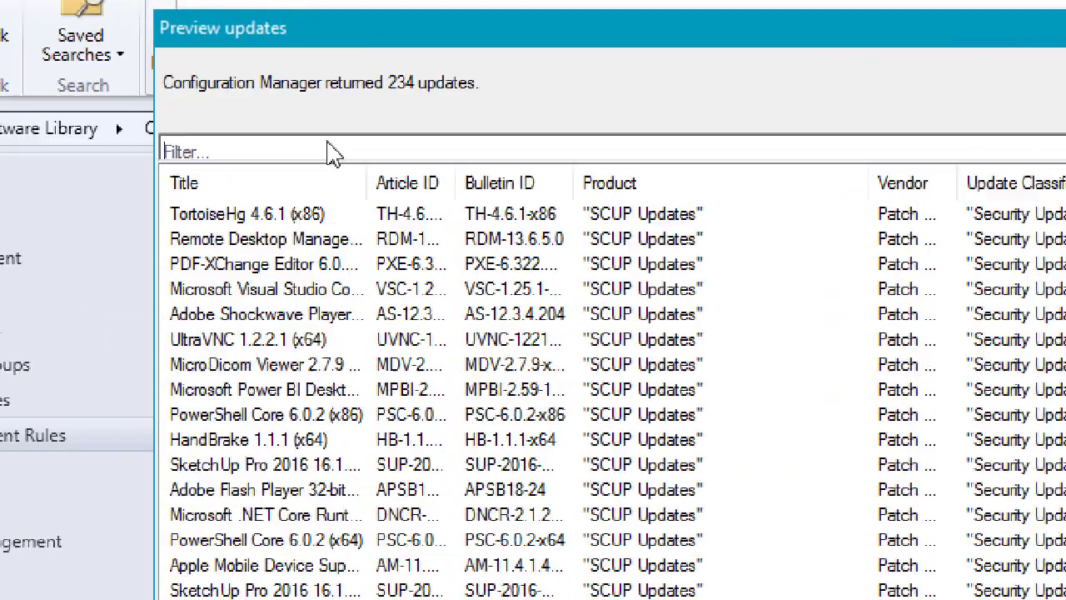
pyautogui.click(325, 142)
pyautogui.write('java')
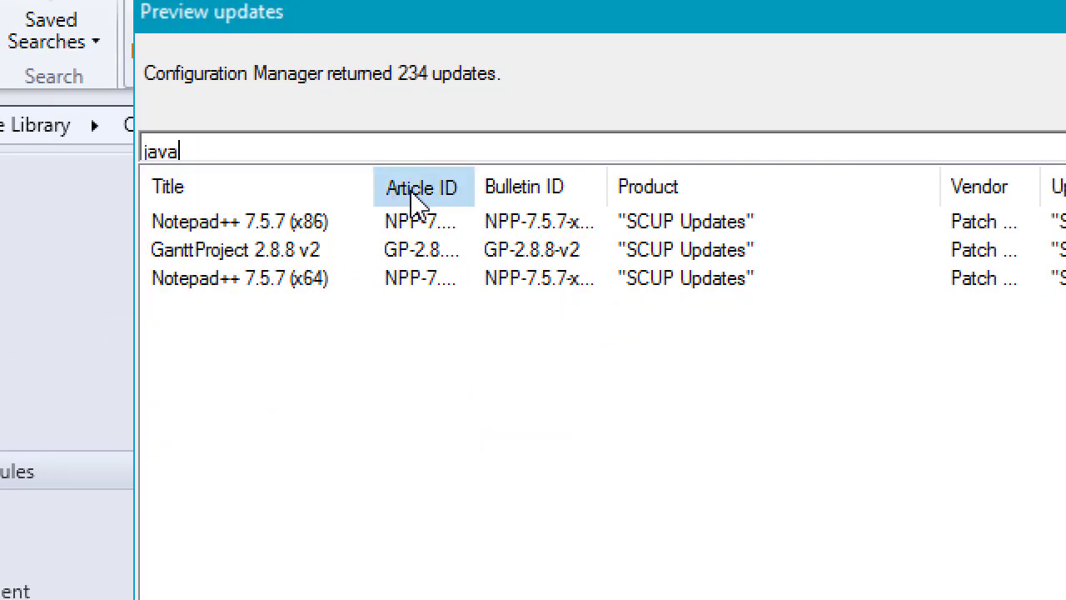
pyautogui.click(416, 197)
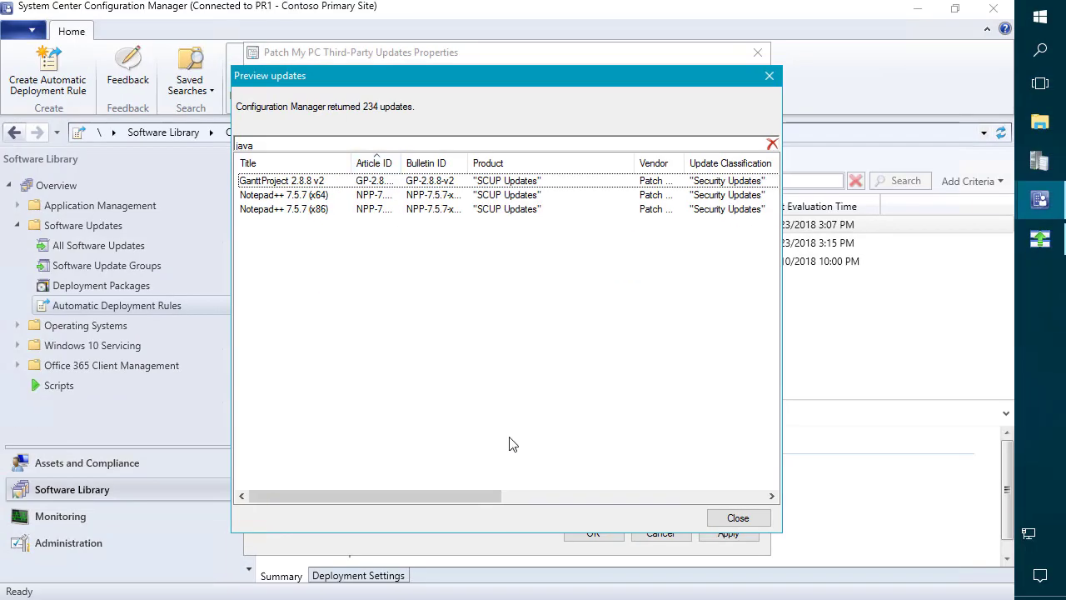
pyautogui.click(770, 77)
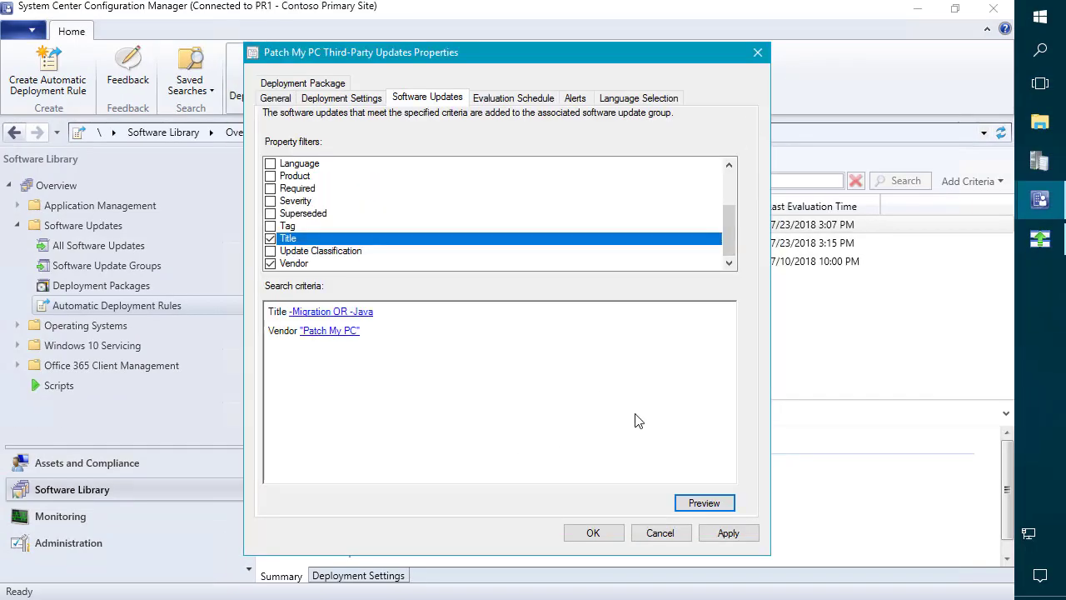